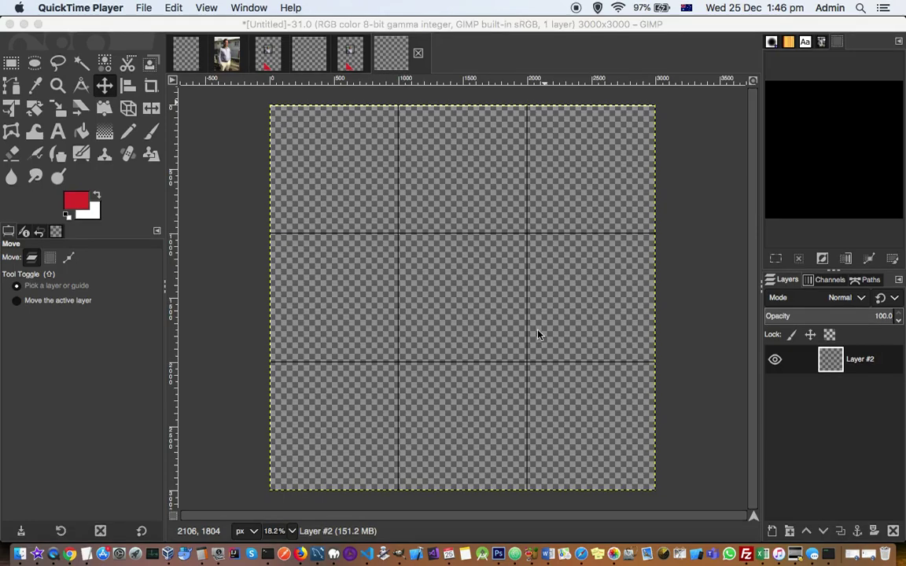
# Bring GIMP forward and review and confirm the image grid settings
pyautogui.click(542, 61)
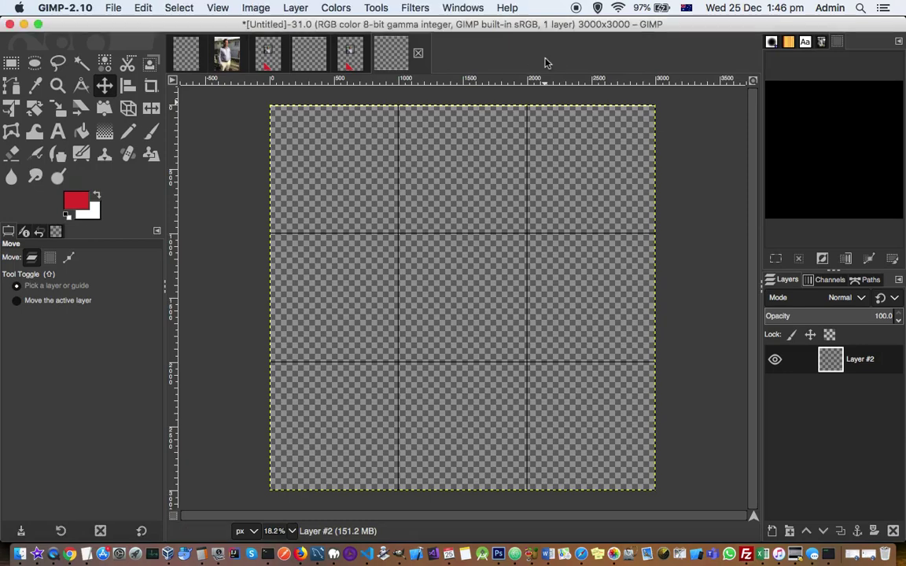
pyautogui.click(221, 9)
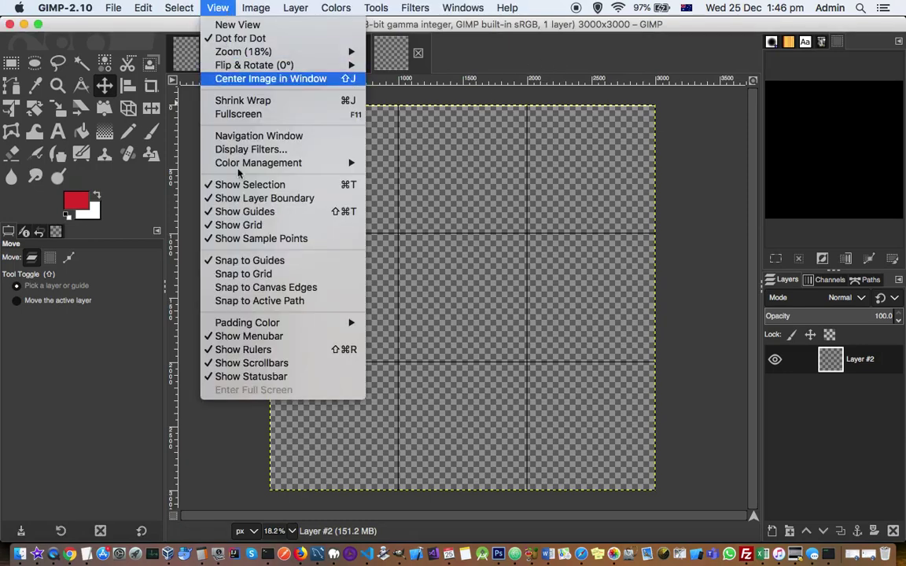
pyautogui.moveTo(264, 11)
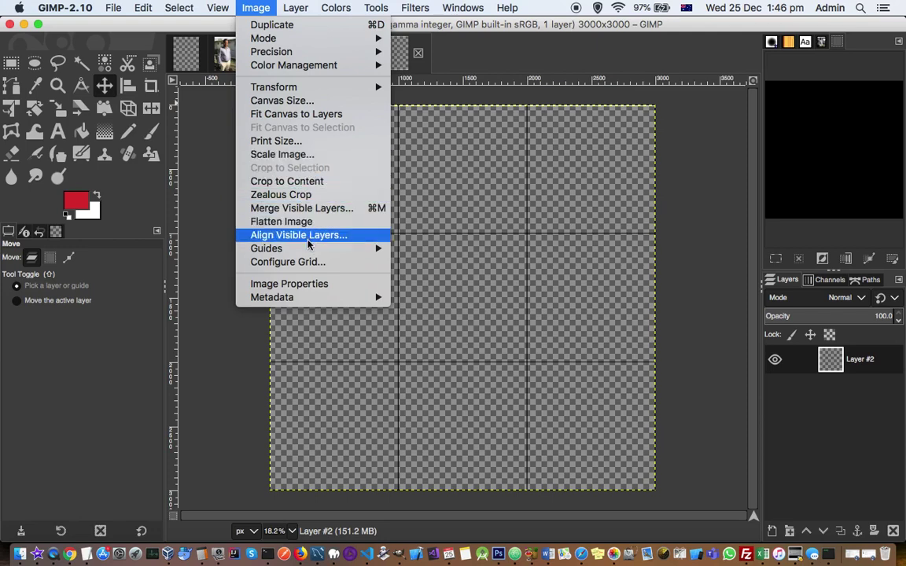
pyautogui.click(319, 267)
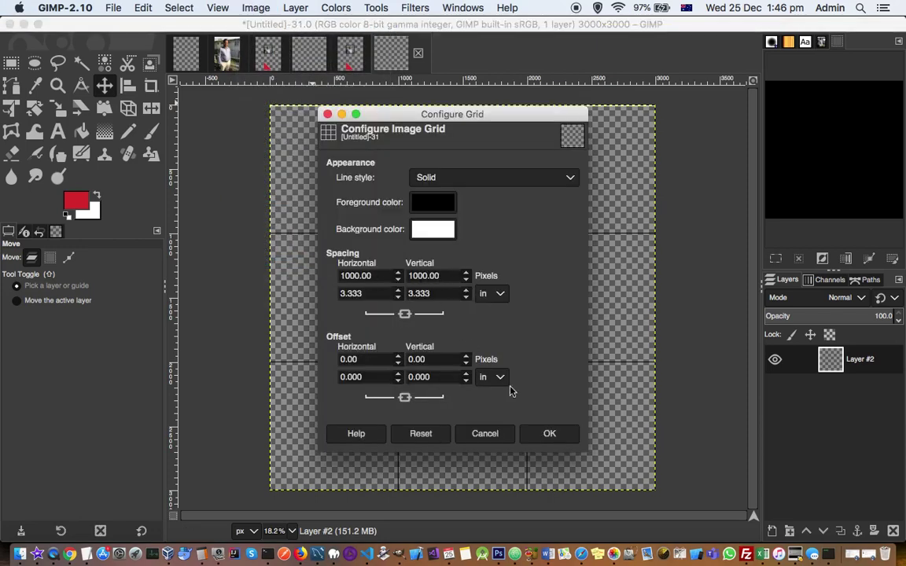
pyautogui.click(552, 435)
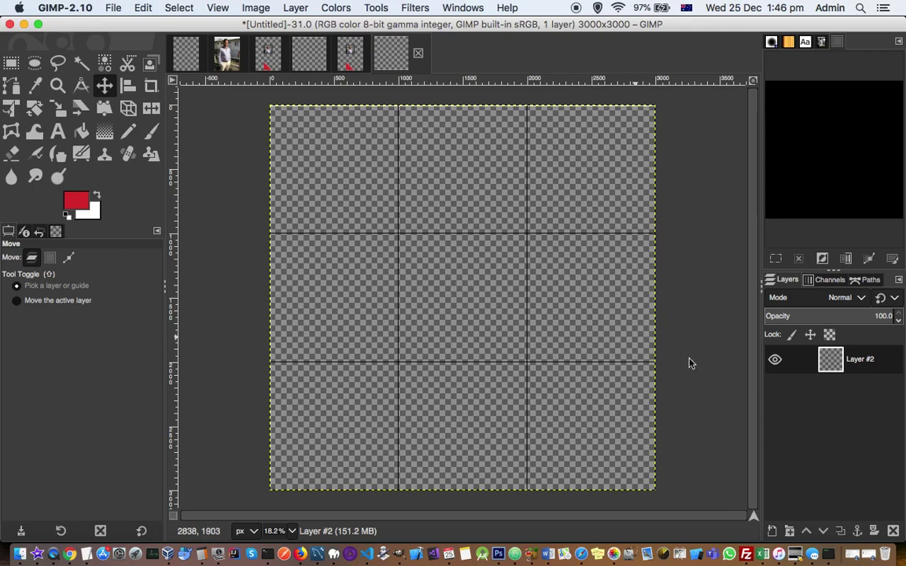
# Start a new layer with White fill, then cancel the New Layer dialog
pyautogui.click(773, 532)
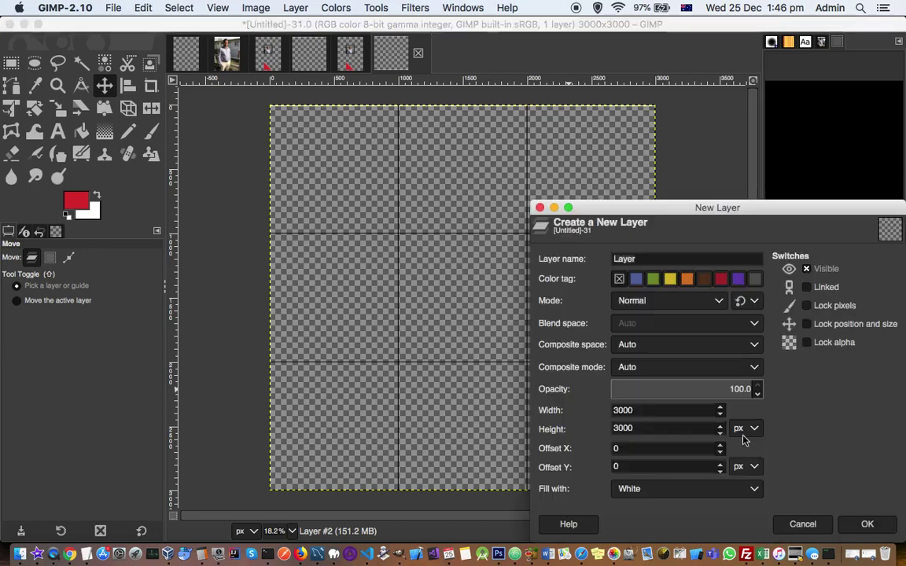
pyautogui.click(755, 490)
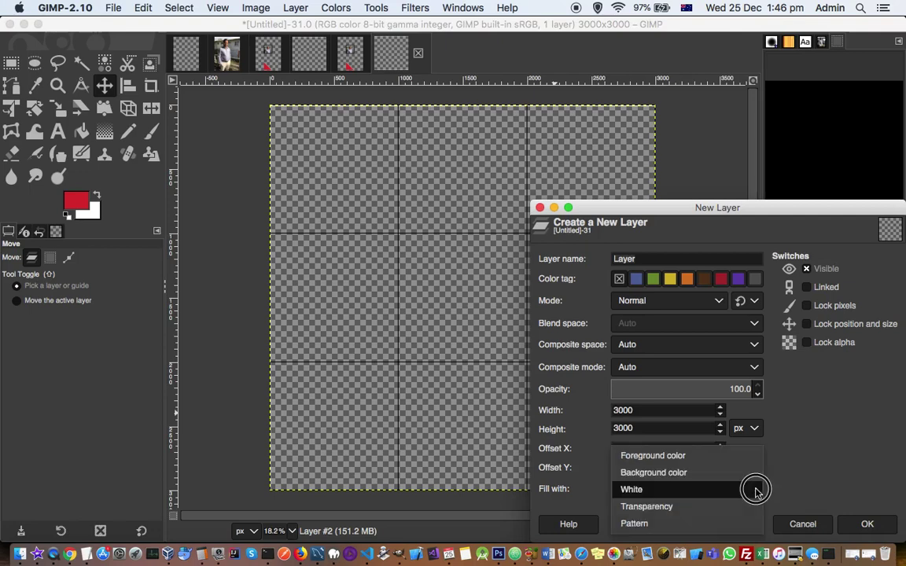
pyautogui.click(712, 488)
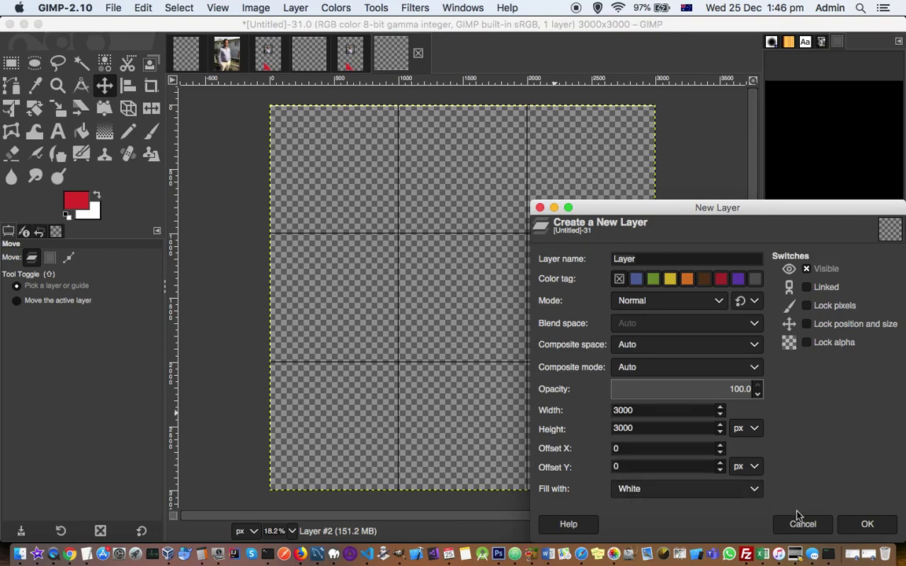
pyautogui.click(801, 523)
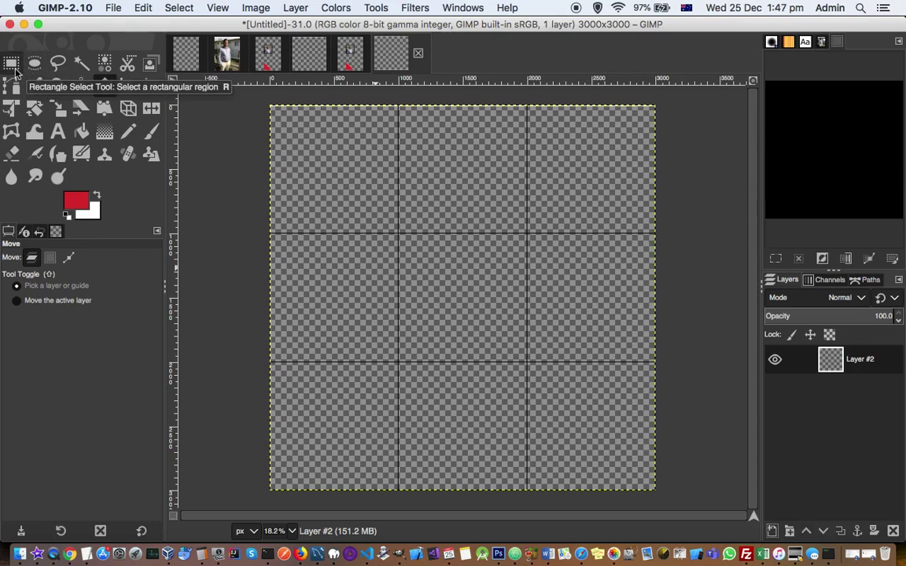
# Draw a rectangle selection over the centre cell: 996×996 at 1001,1001
pyautogui.click(14, 68)
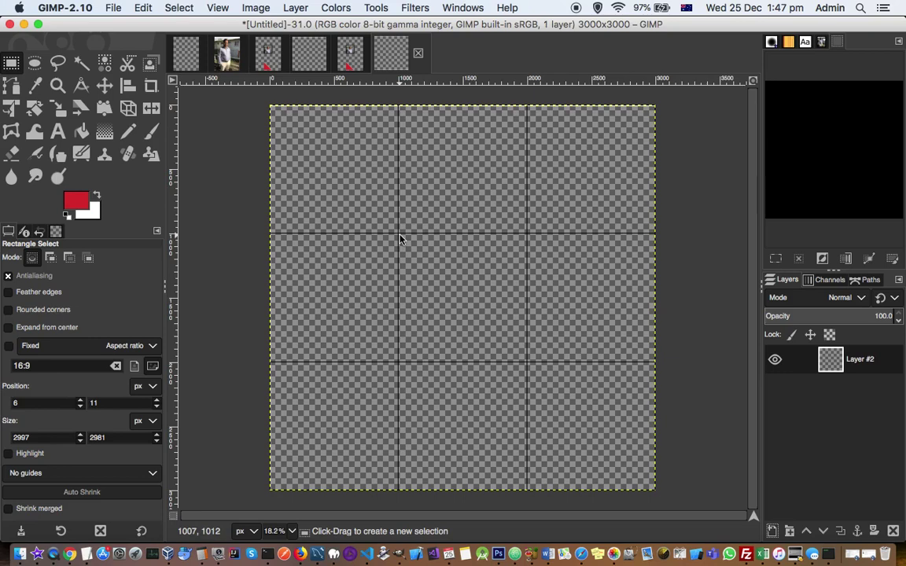
pyautogui.moveTo(399, 235); pyautogui.dragTo(528, 366)
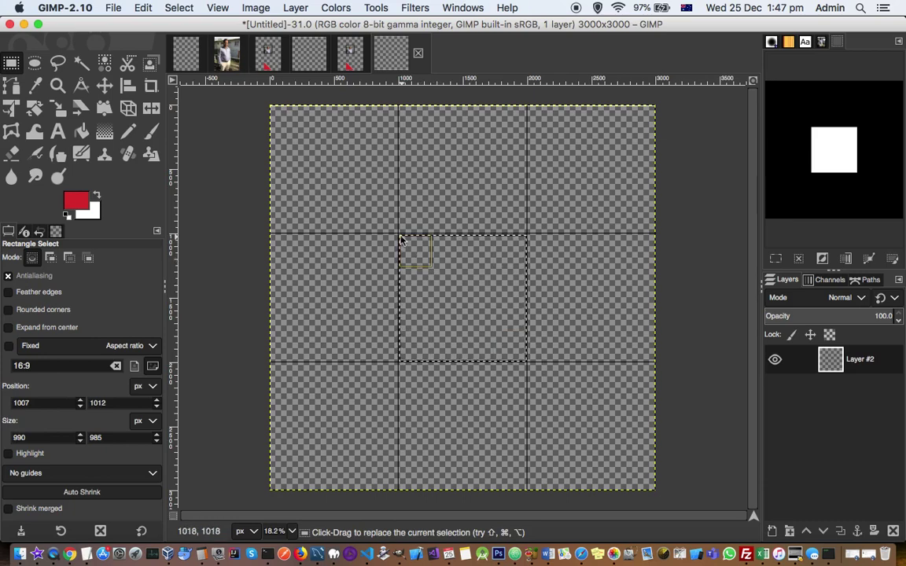
pyautogui.moveTo(400, 239); pyautogui.dragTo(400, 237)
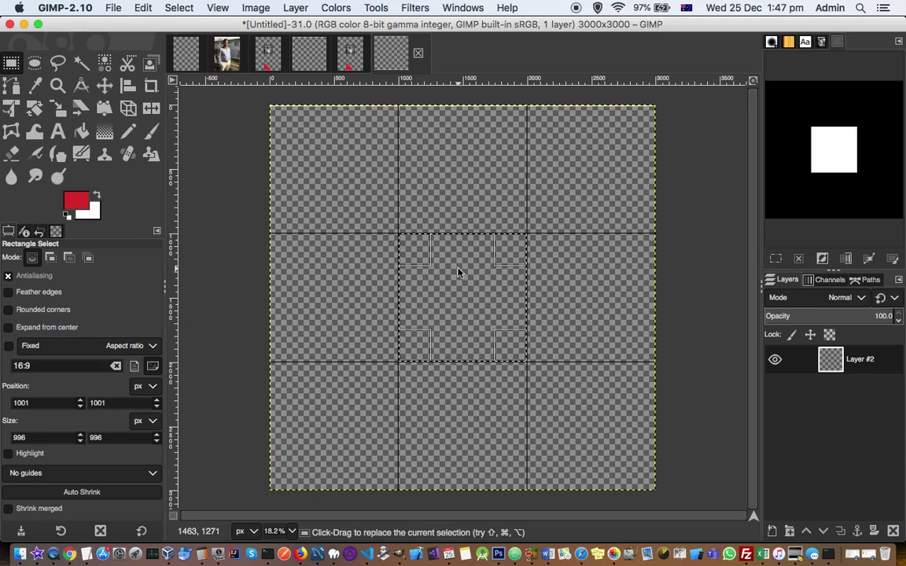
# Set the foreground colour to pure white and fill the centre square with it
pyautogui.click(75, 202)
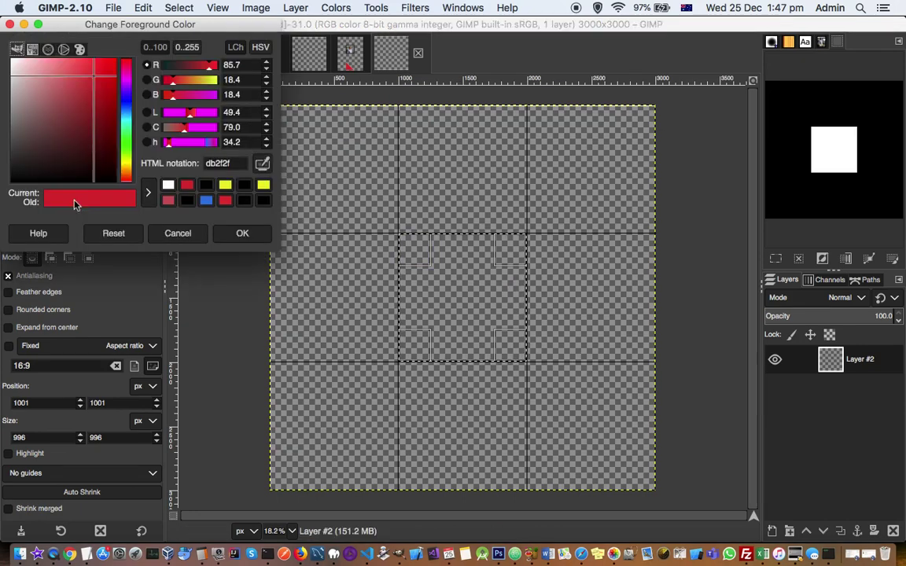
pyautogui.click(11, 63)
pyautogui.click(168, 185)
pyautogui.click(242, 233)
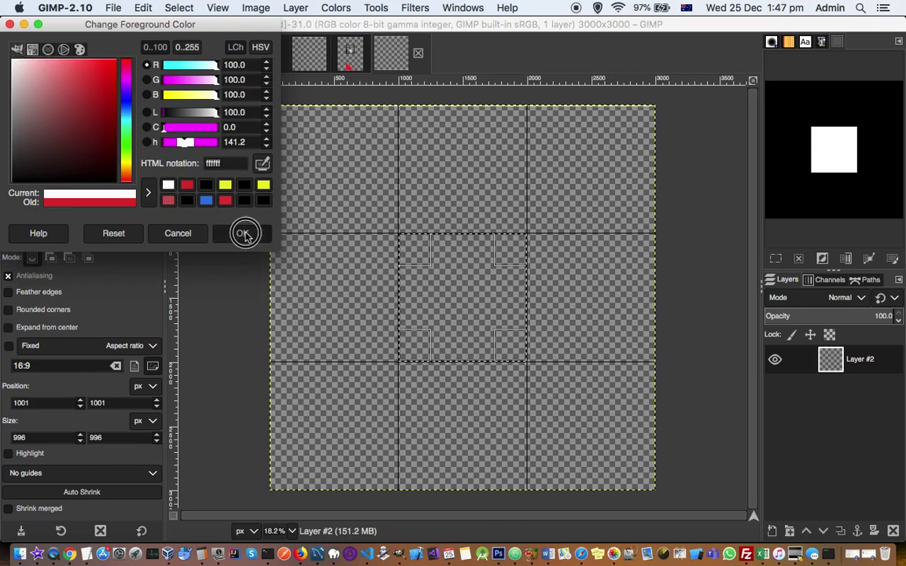
pyautogui.rightClick(469, 276)
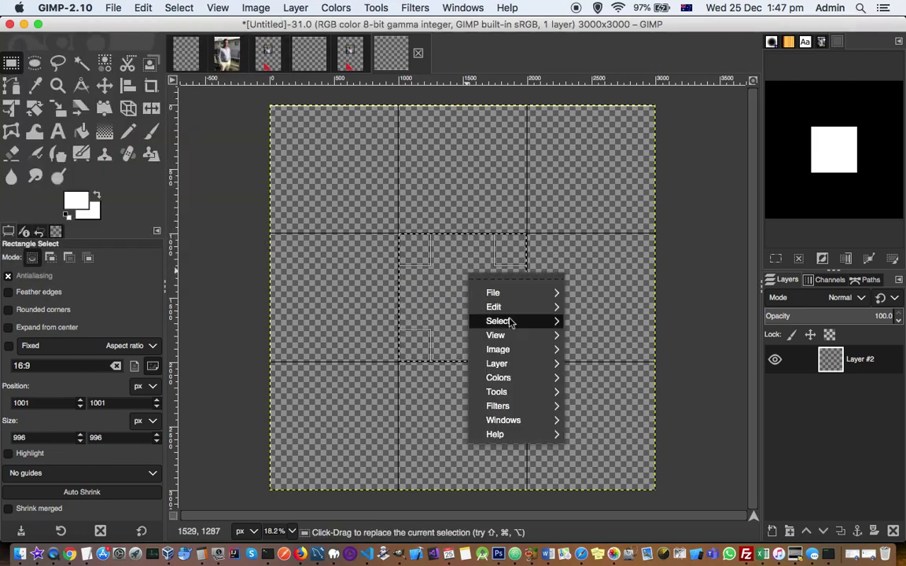
pyautogui.moveTo(518, 313)
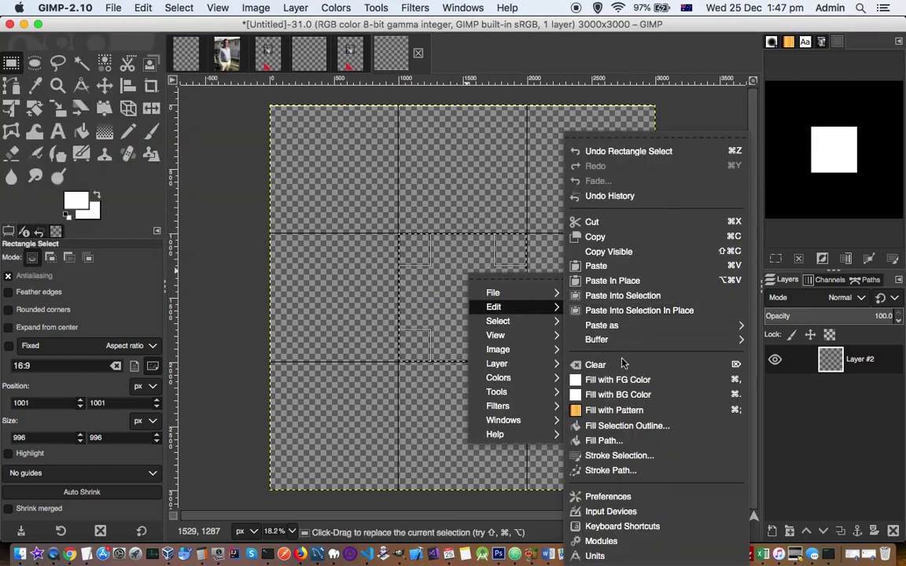
pyautogui.click(626, 381)
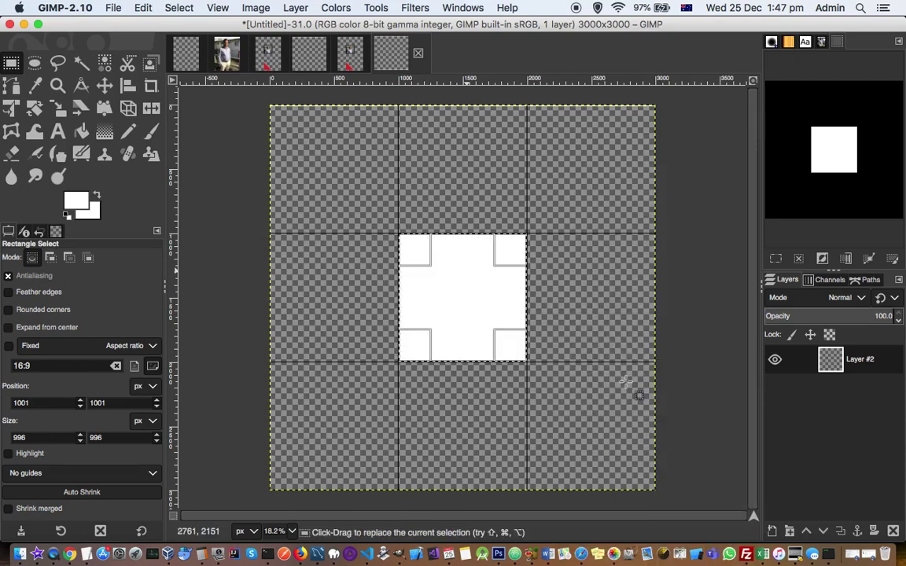
# Shrink the selection by 20 pixels to leave a white border
pyautogui.rightClick(455, 271)
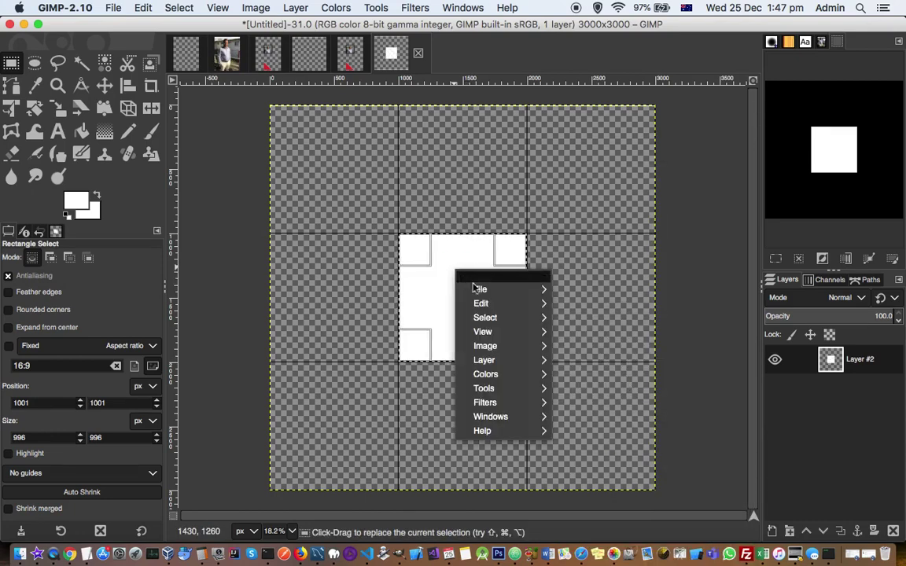
pyautogui.moveTo(497, 317)
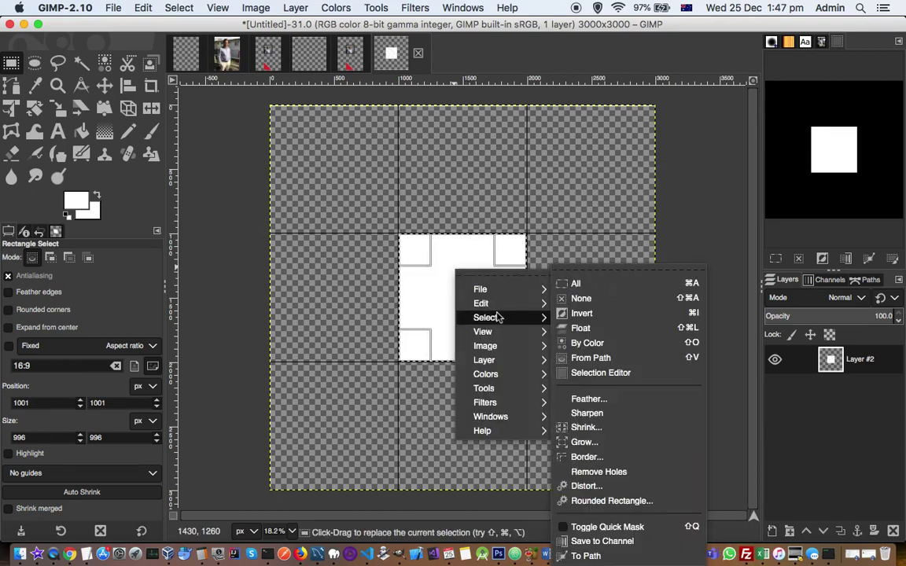
pyautogui.click(608, 428)
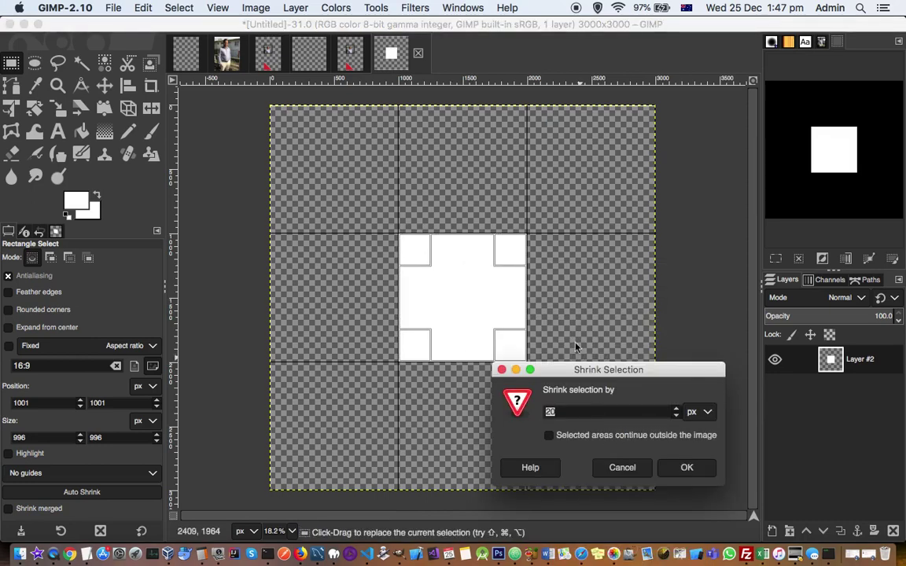
pyautogui.click(675, 468)
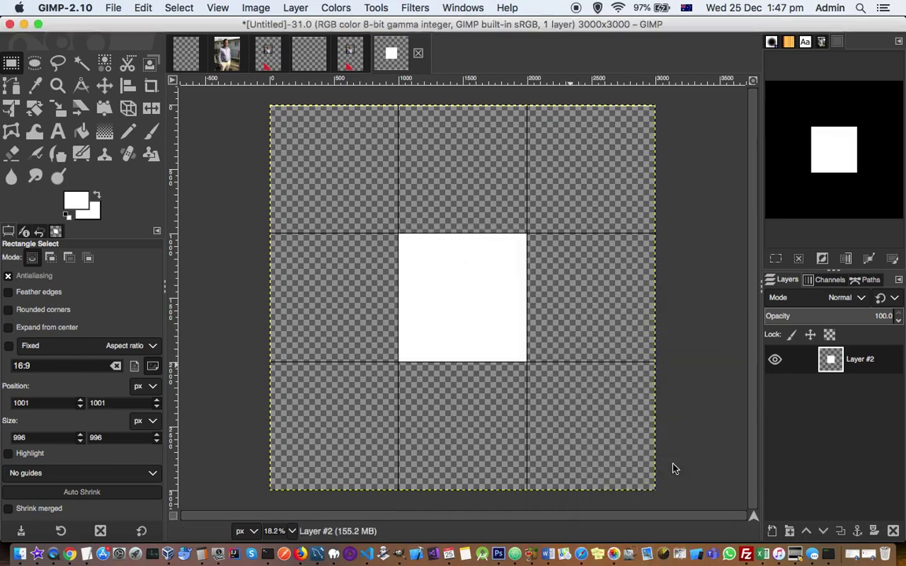
# Set the foreground colour to a saturated red
pyautogui.rightClick(443, 258)
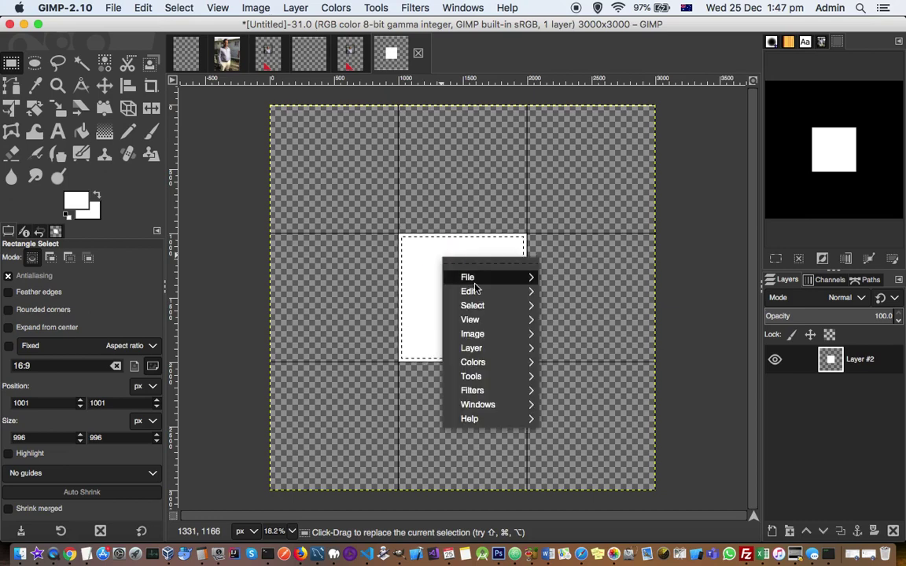
pyautogui.click(76, 201)
pyautogui.click(76, 200)
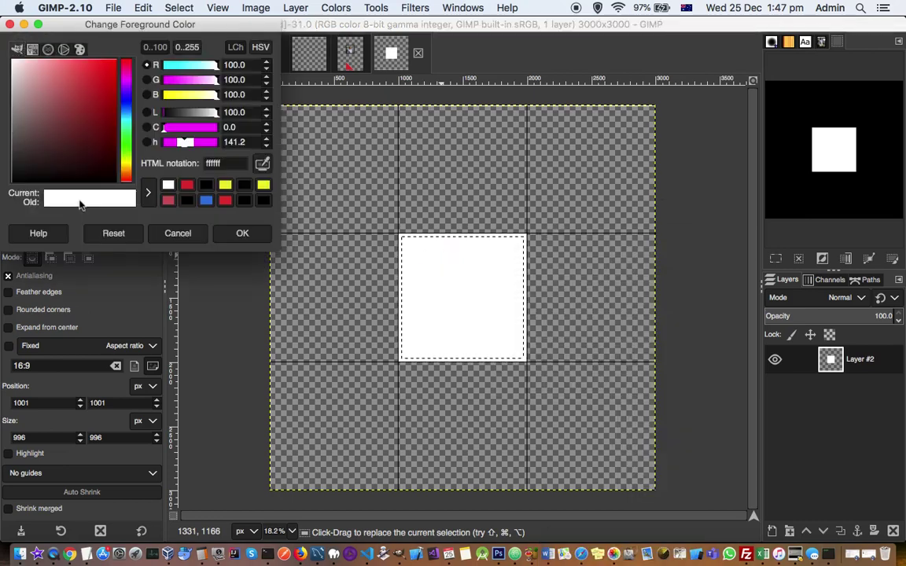
pyautogui.click(52, 76)
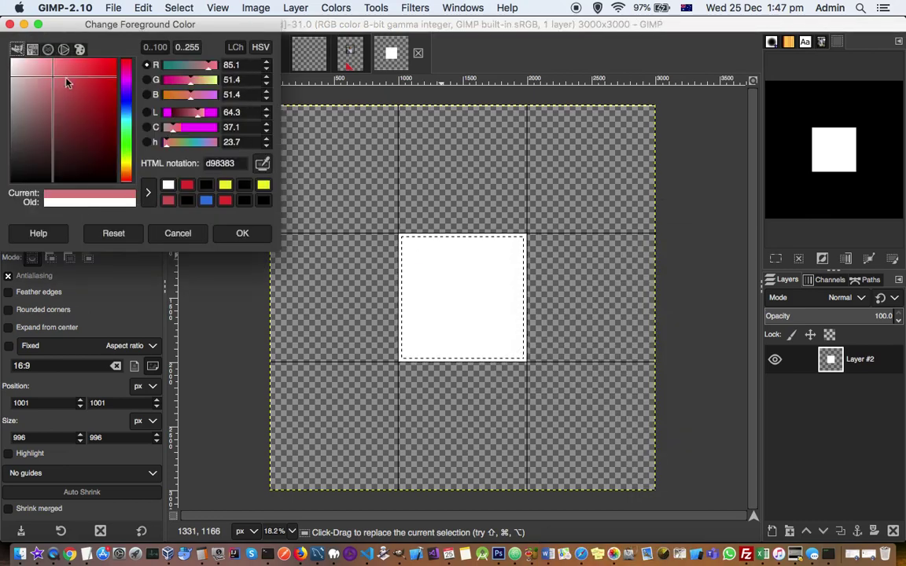
pyautogui.moveTo(74, 72); pyautogui.dragTo(85, 73)
pyautogui.click(243, 233)
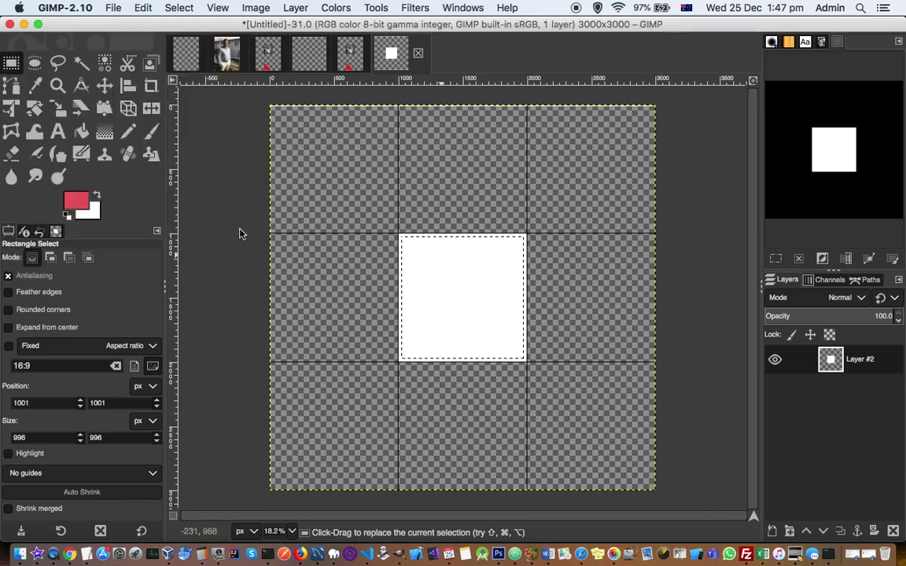
# Fill the shrunken selection with red and clear the selection
pyautogui.rightClick(462, 265)
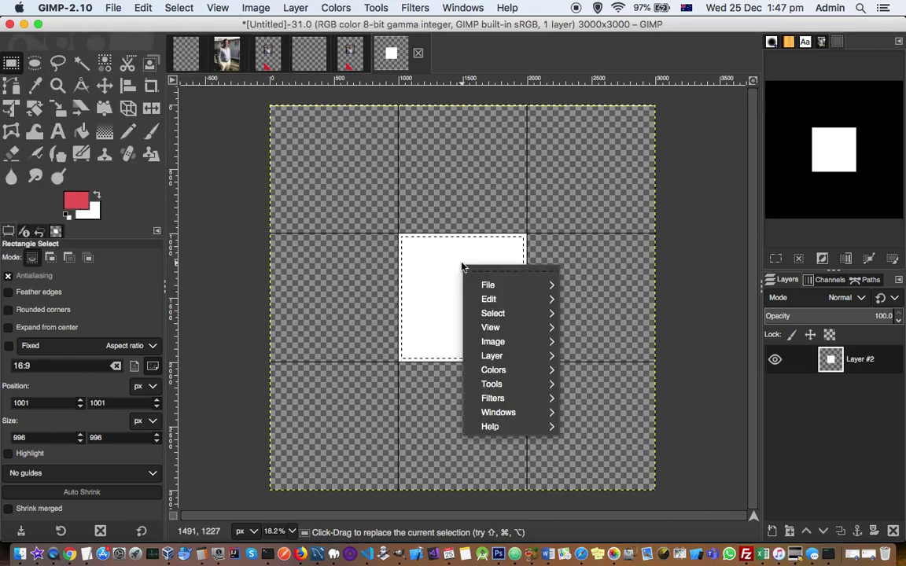
pyautogui.moveTo(511, 300)
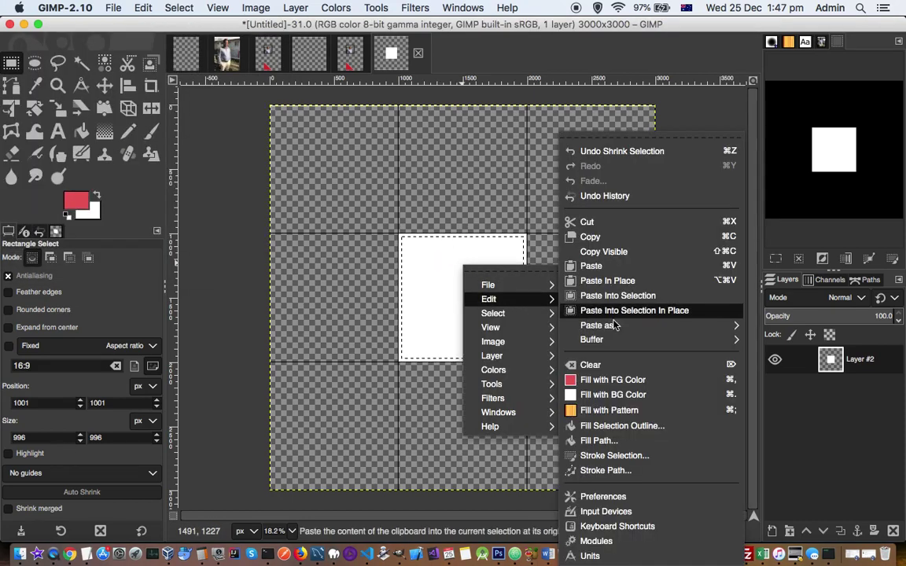
pyautogui.click(609, 379)
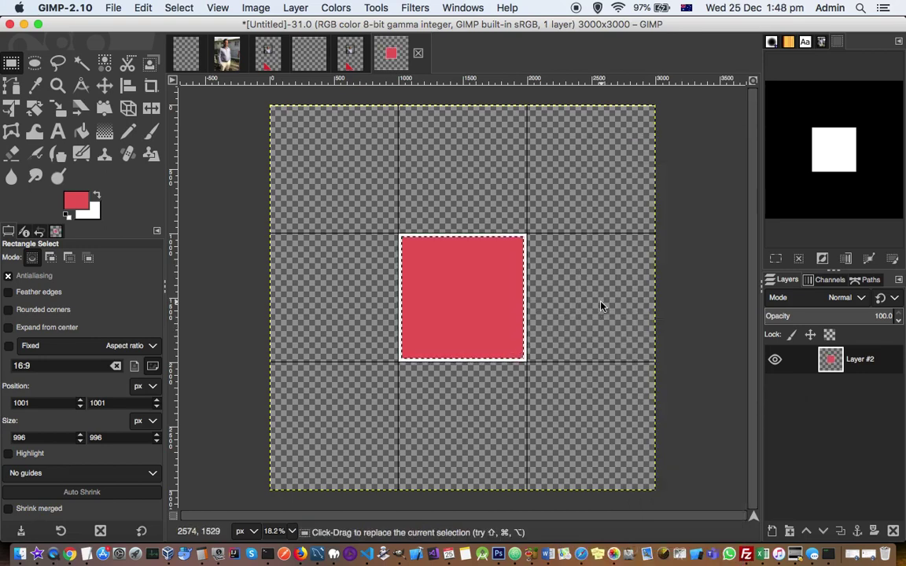
pyautogui.press('shift+super+a')
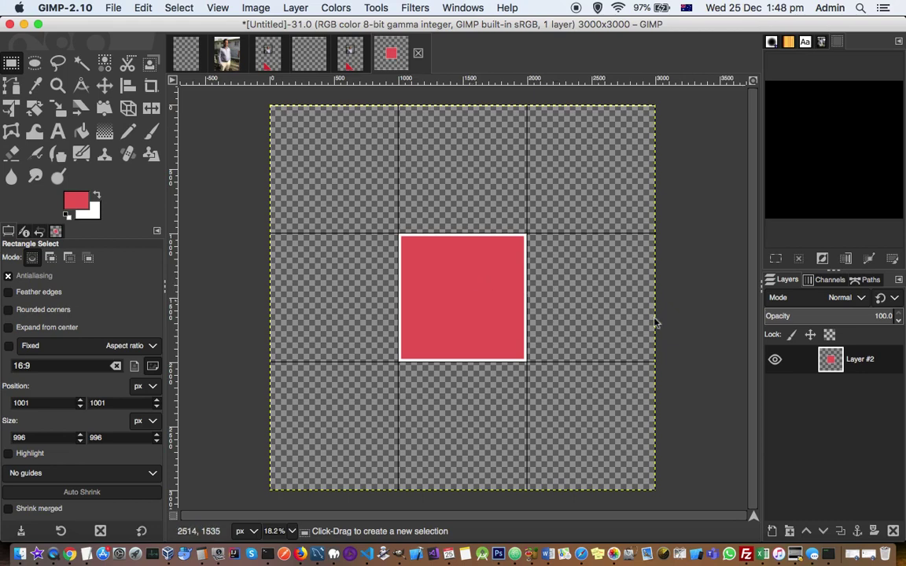
# Duplicate the red box layer, move the copy to the top-right cell, then duplicate the image
pyautogui.rightClick(870, 370)
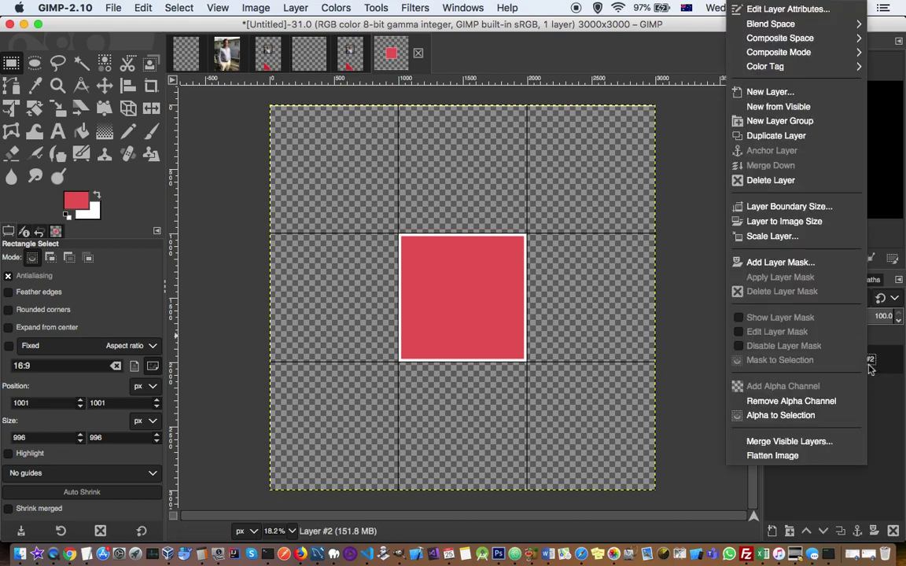
pyautogui.click(739, 135)
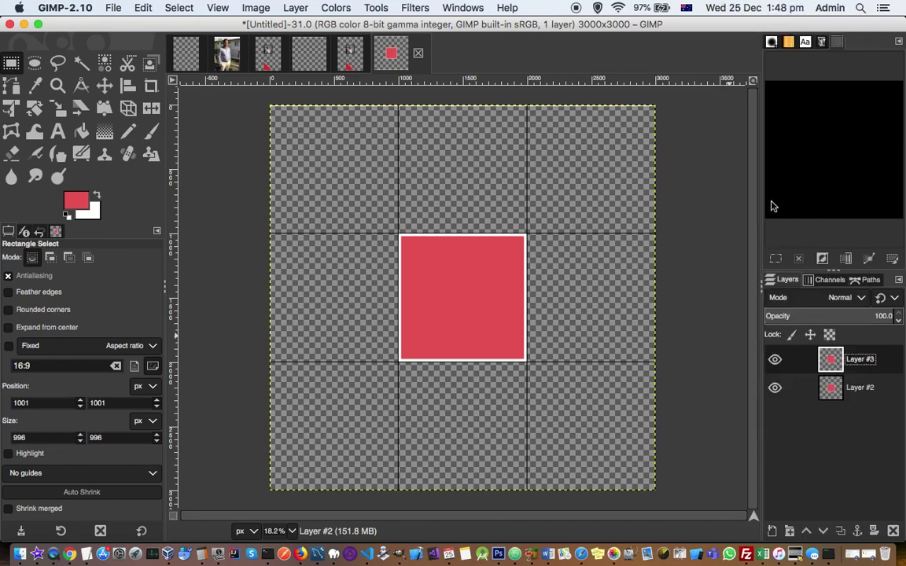
pyautogui.click(105, 85)
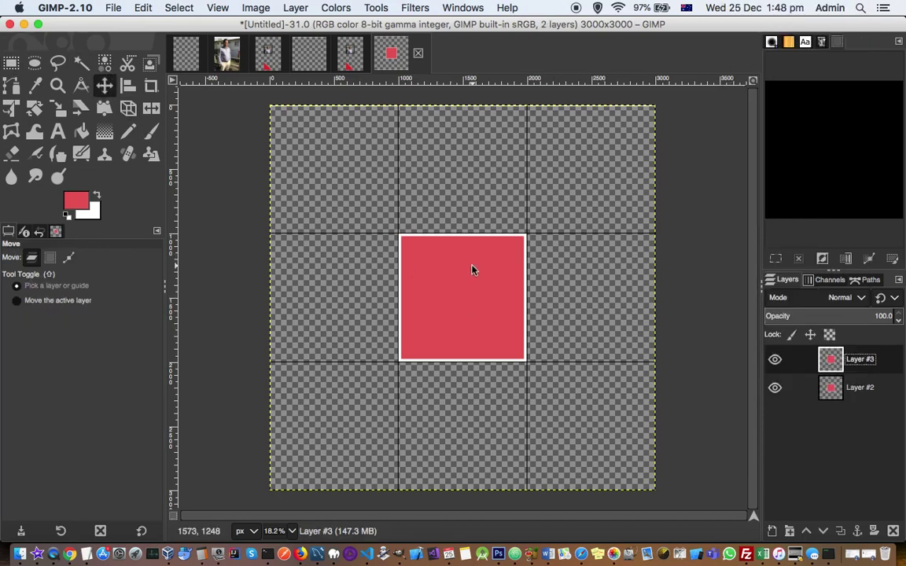
pyautogui.moveTo(472, 270); pyautogui.dragTo(576, 148)
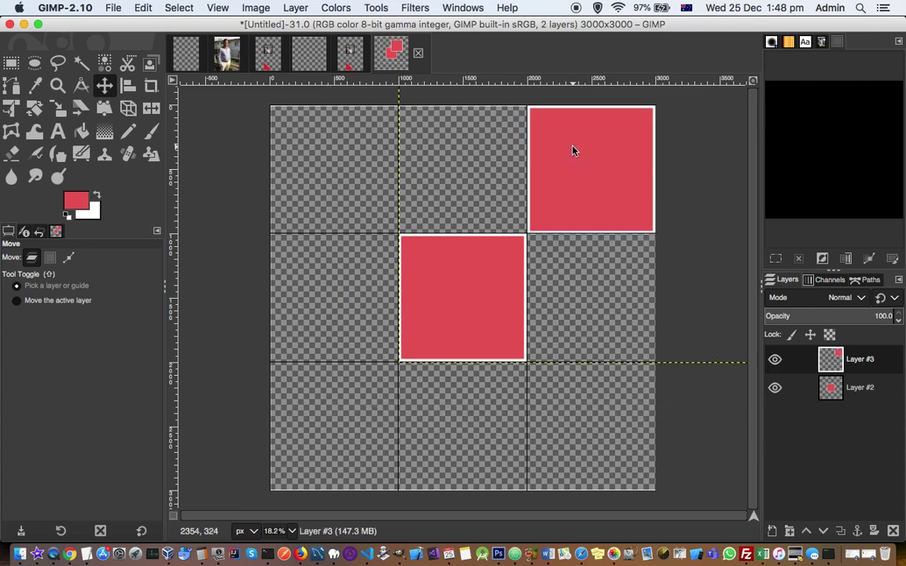
pyautogui.press('super+d')
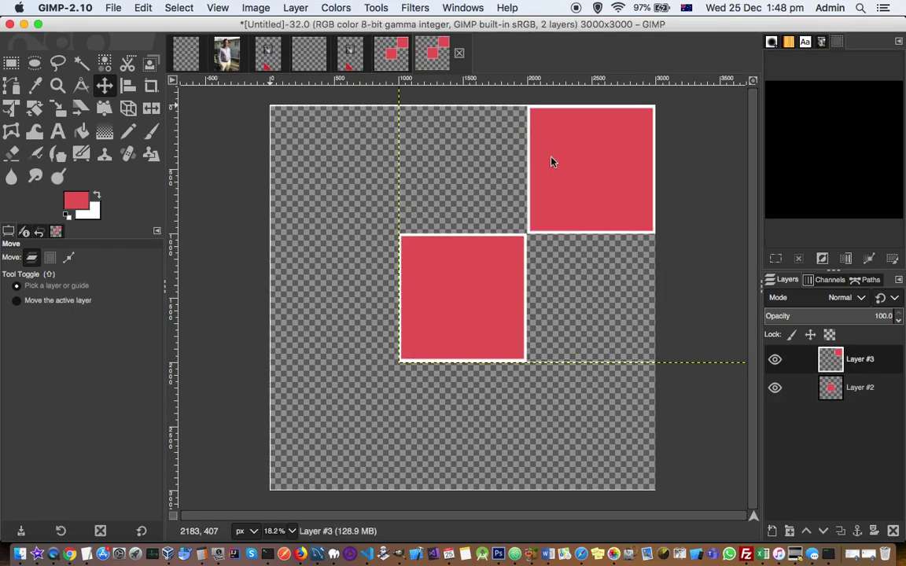
pyautogui.click(855, 394)
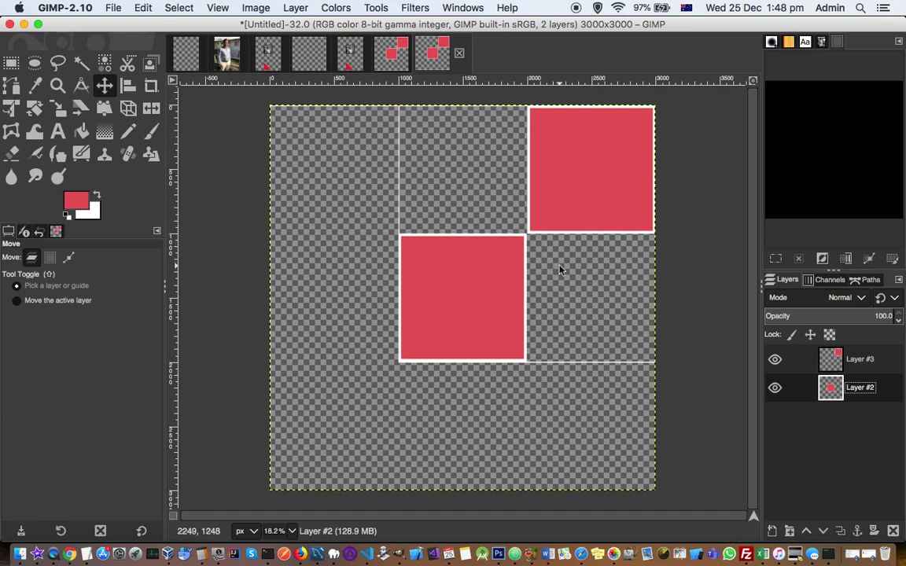
# Drag the portrait photo from Finder's Pictures folder onto the GIMP canvas
pyautogui.click(18, 555)
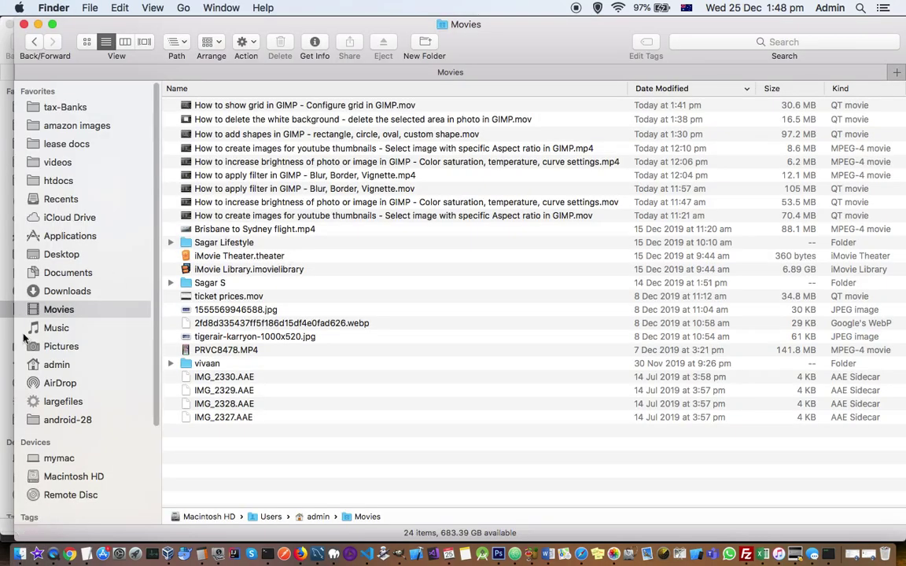
pyautogui.click(61, 347)
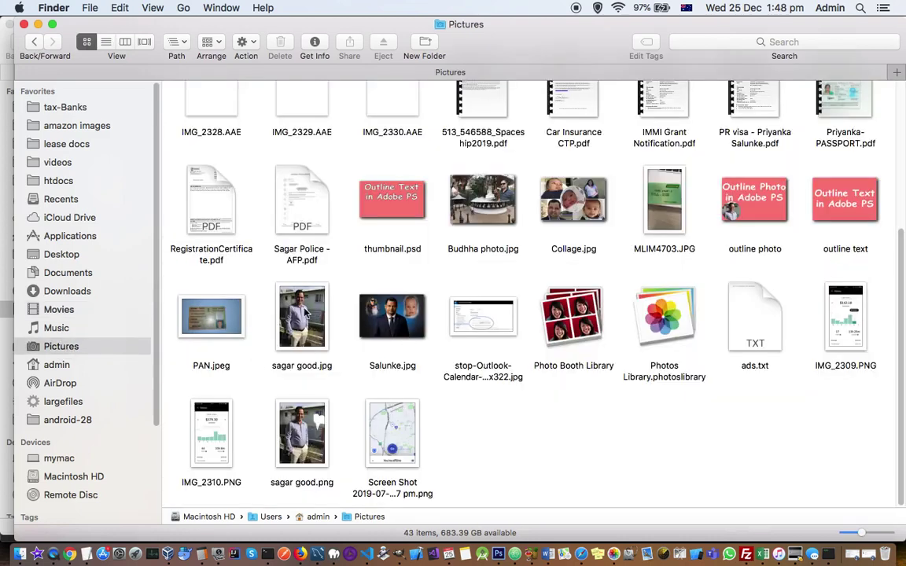
pyautogui.click(307, 313)
pyautogui.moveTo(287, 303); pyautogui.dragTo(464, 298)
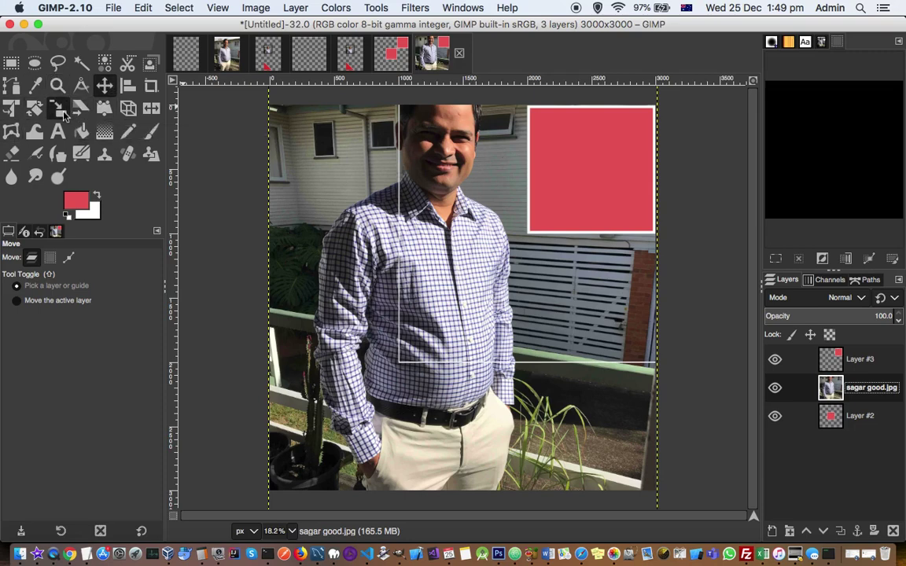
# Scale the photo layer down to 1044×1392 pixels
pyautogui.click(62, 111)
pyautogui.moveTo(598, 439); pyautogui.dragTo(410, 194)
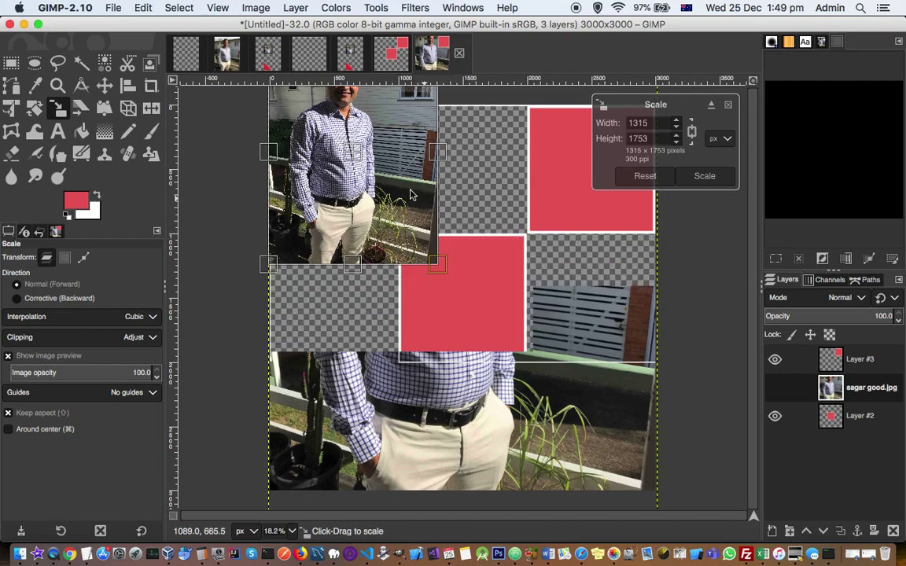
pyautogui.moveTo(384, 207); pyautogui.dragTo(385, 133)
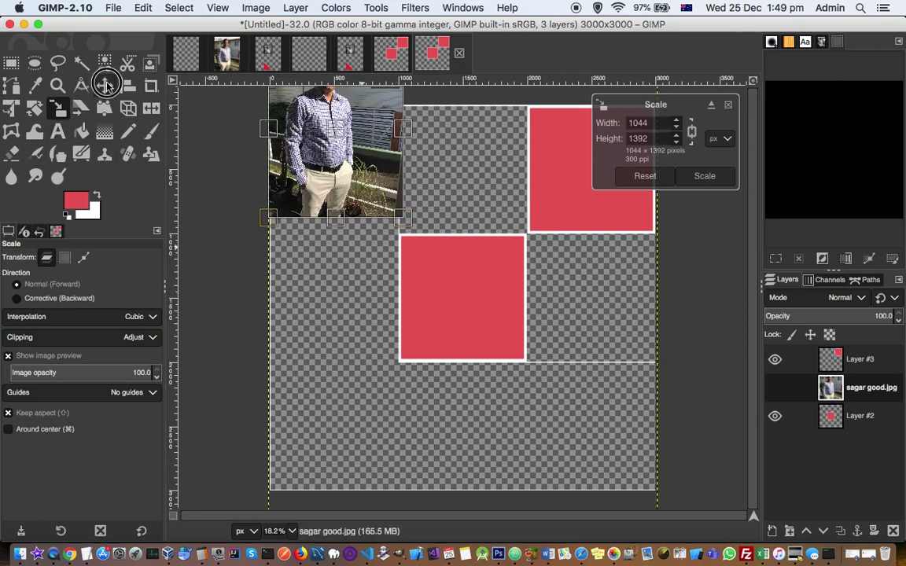
pyautogui.click(376, 168)
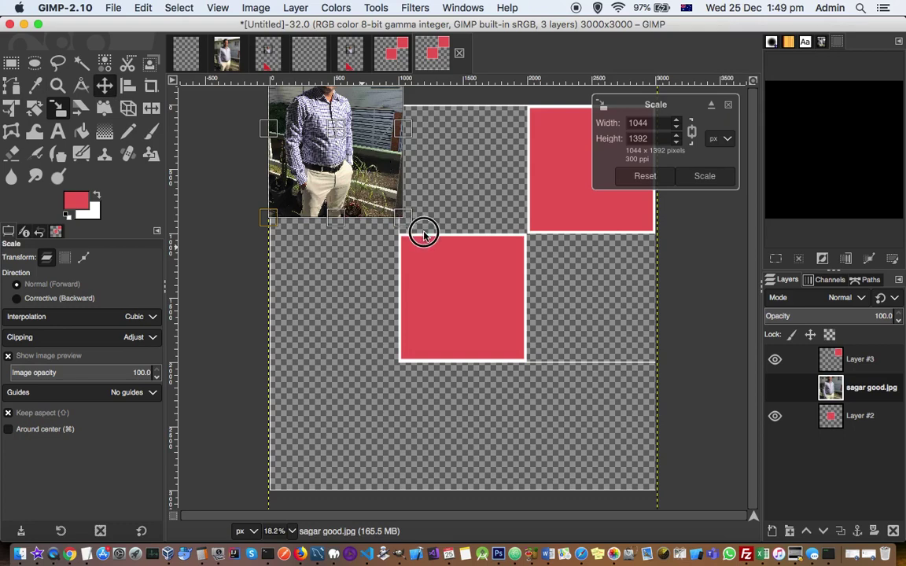
pyautogui.press('Return')
# Move the scaled photo over the centre cell and select the centre red box layer
pyautogui.press('m')
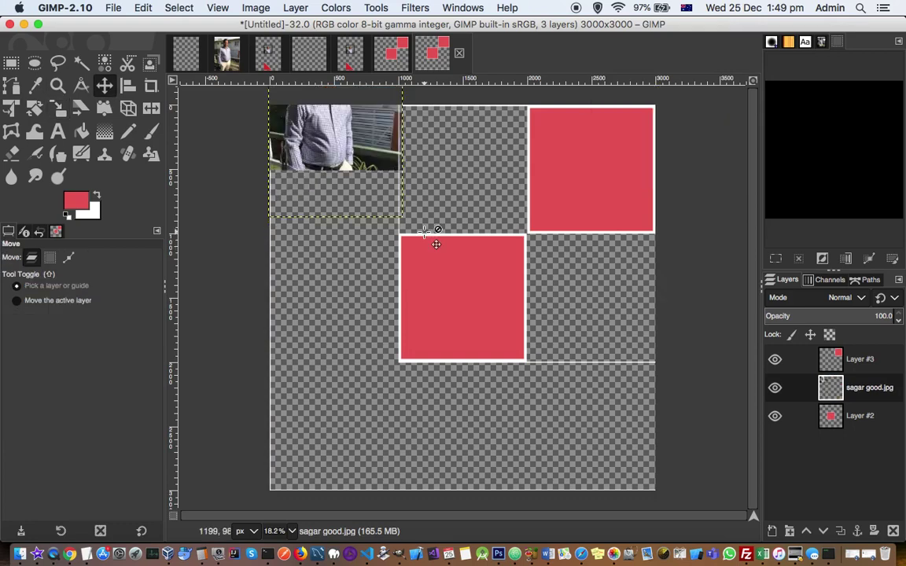
pyautogui.moveTo(360, 183); pyautogui.dragTo(492, 379)
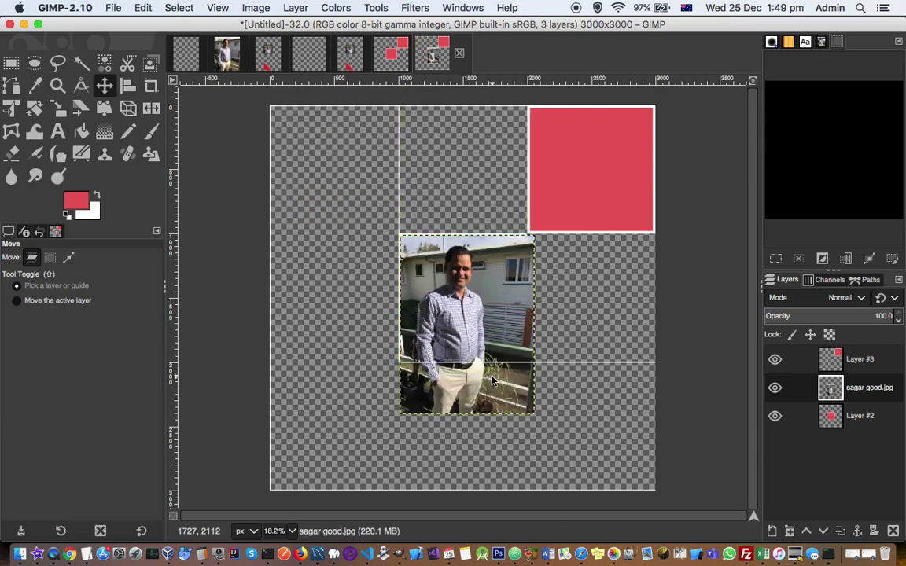
pyautogui.click(841, 419)
# Hide the photo layer and fuzzy-select the red interior of the centre box
pyautogui.click(775, 388)
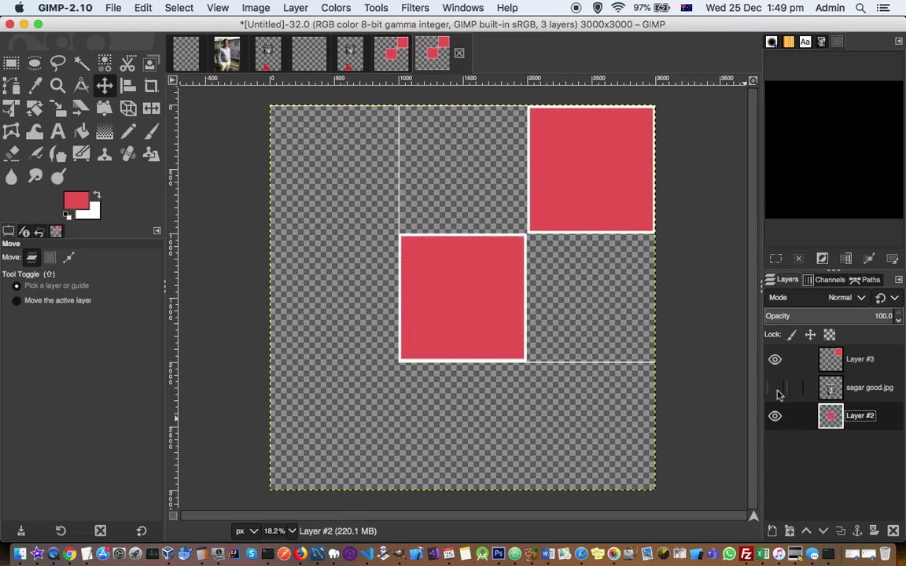
pyautogui.click(778, 393)
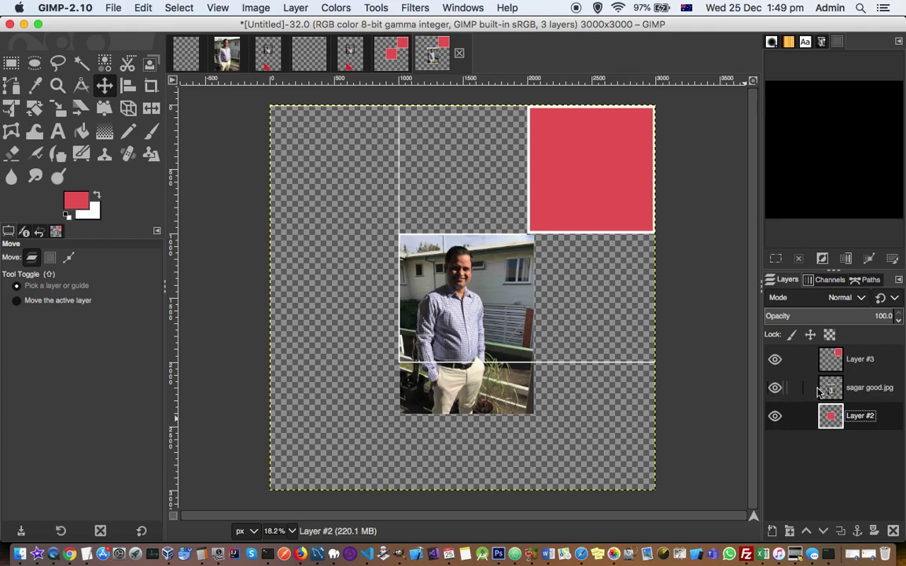
pyautogui.click(775, 390)
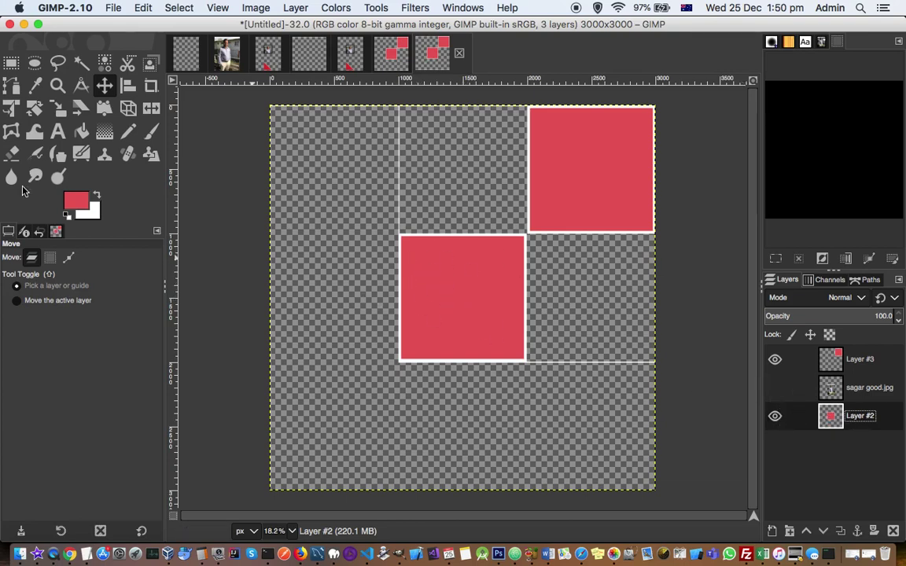
pyautogui.click(80, 64)
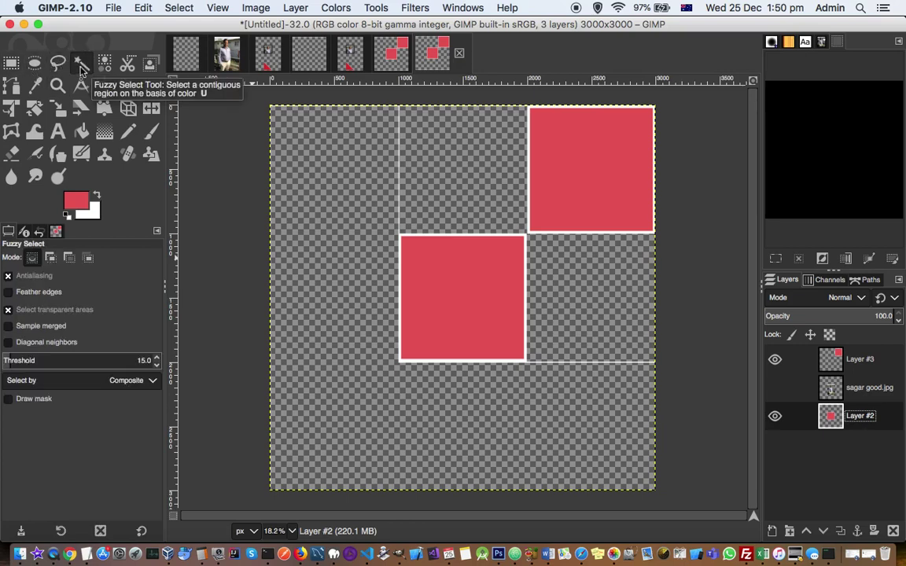
pyautogui.click(460, 316)
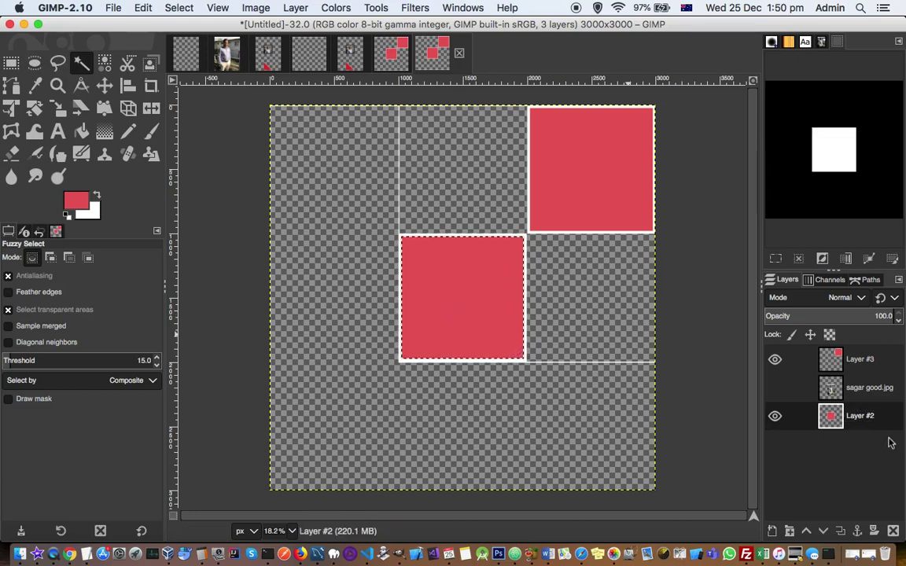
# Make the photo layer visible and active, and begin adding a layer mask from the selection
pyautogui.click(840, 389)
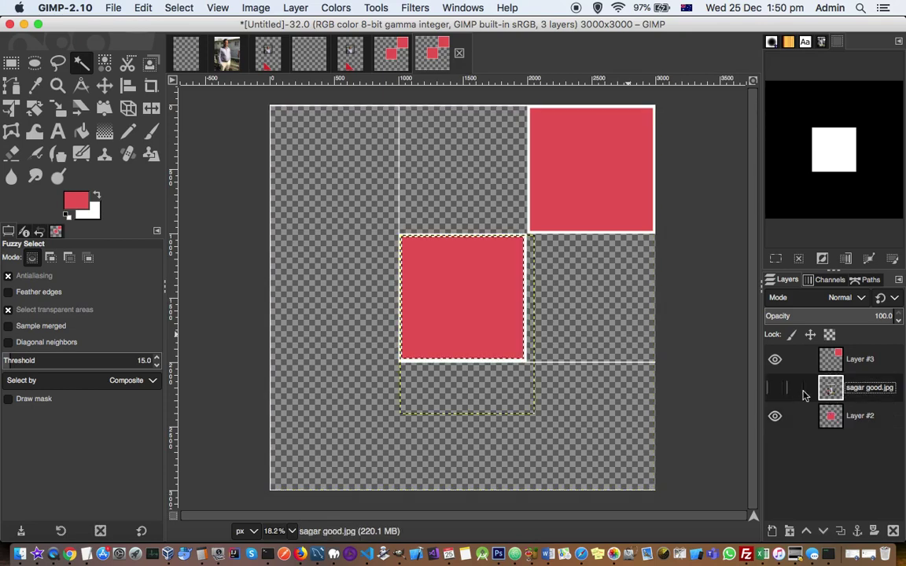
pyautogui.click(775, 387)
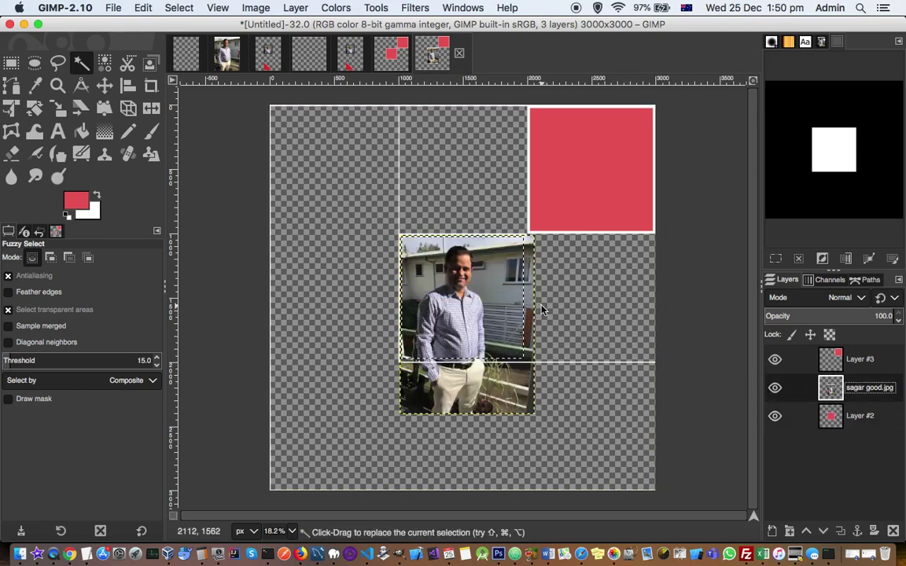
pyautogui.rightClick(850, 391)
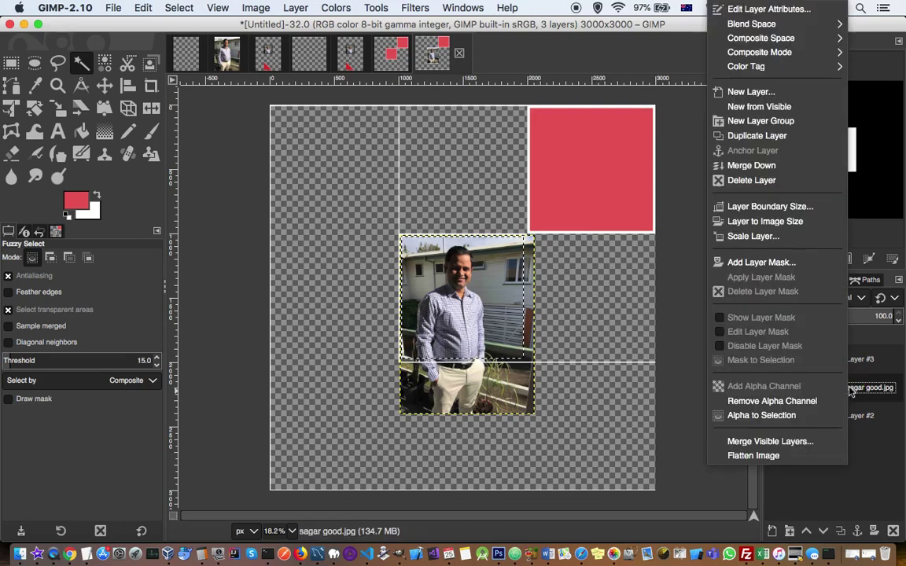
pyautogui.click(761, 263)
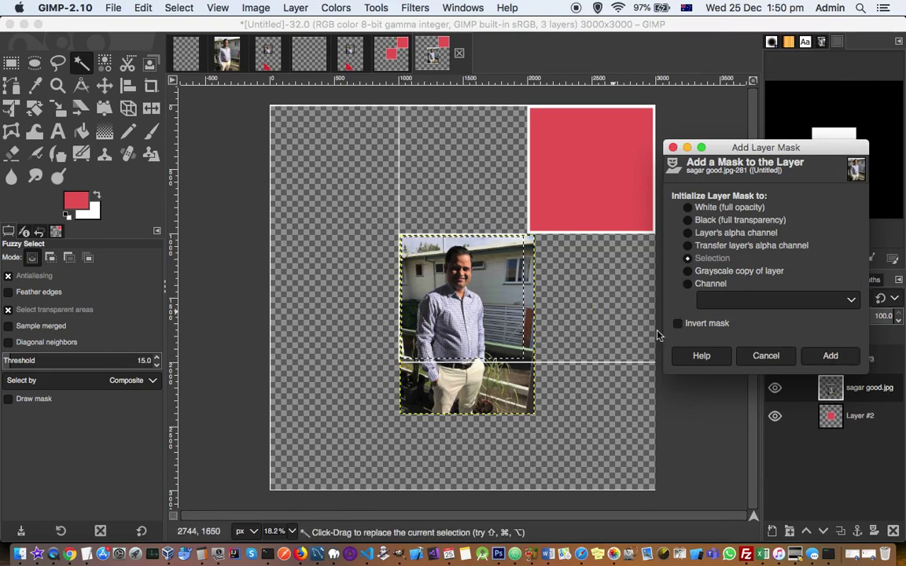
# Add the selection-based mask to the photo, clear the selection, and activate Layer #2
pyautogui.click(831, 356)
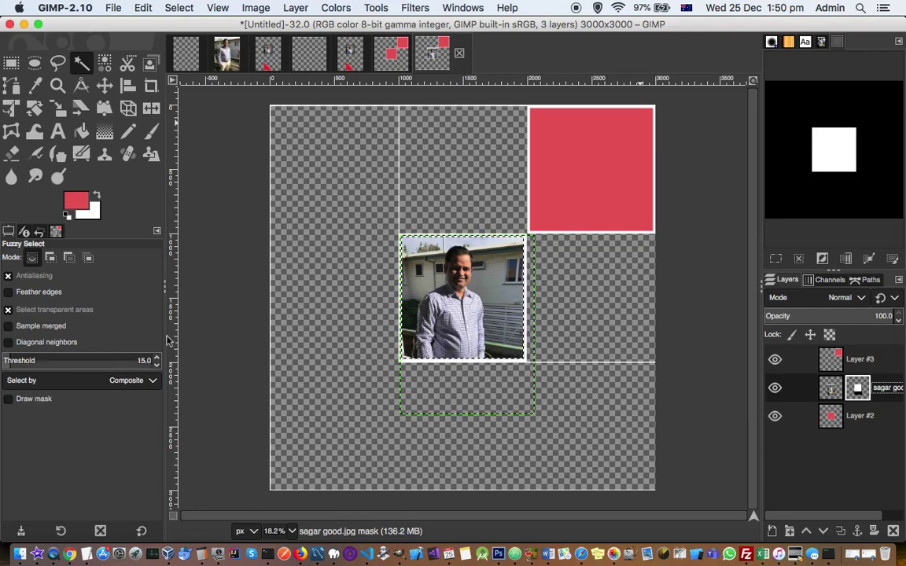
pyautogui.click(617, 163)
pyautogui.click(859, 423)
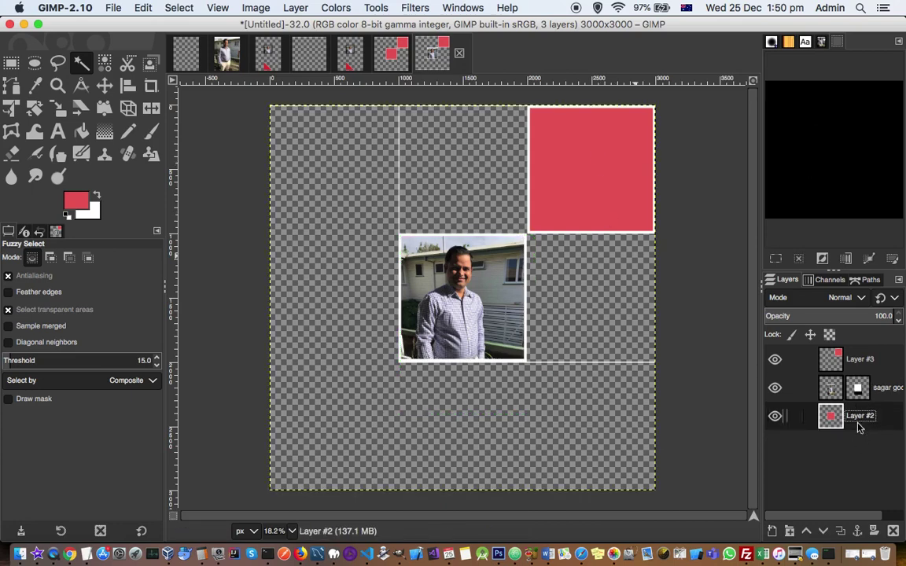